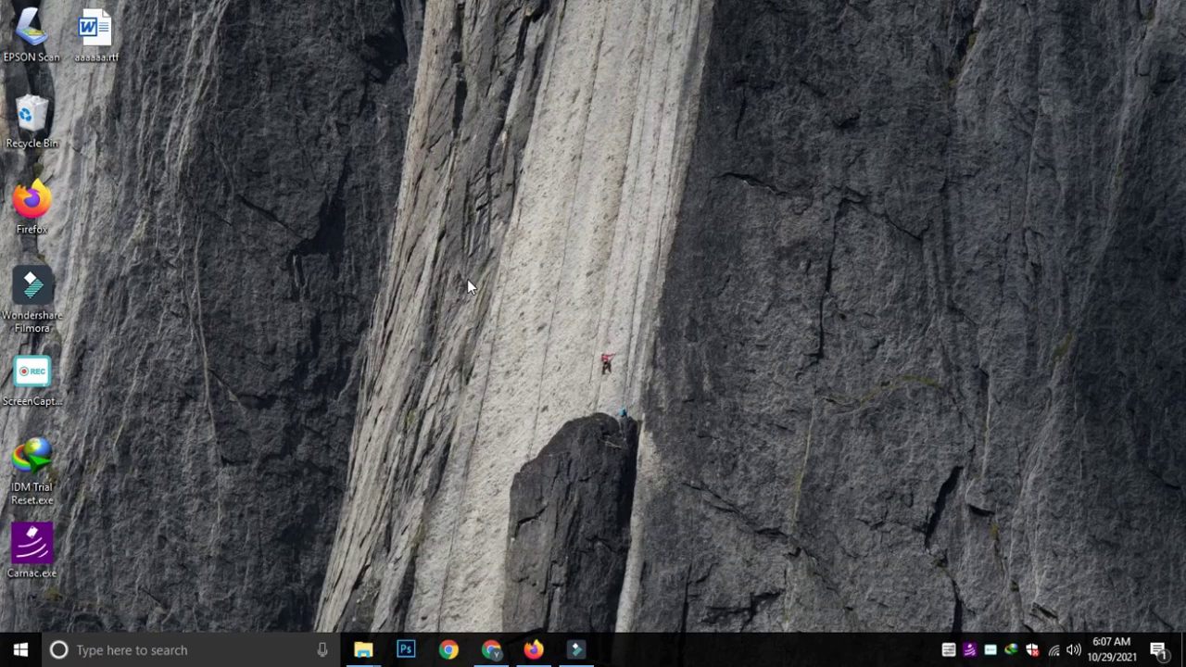
- Open Windows Defender Security Center and check the real-time protection switch in the Virus & threat protection settings
key("super")
type("defe")
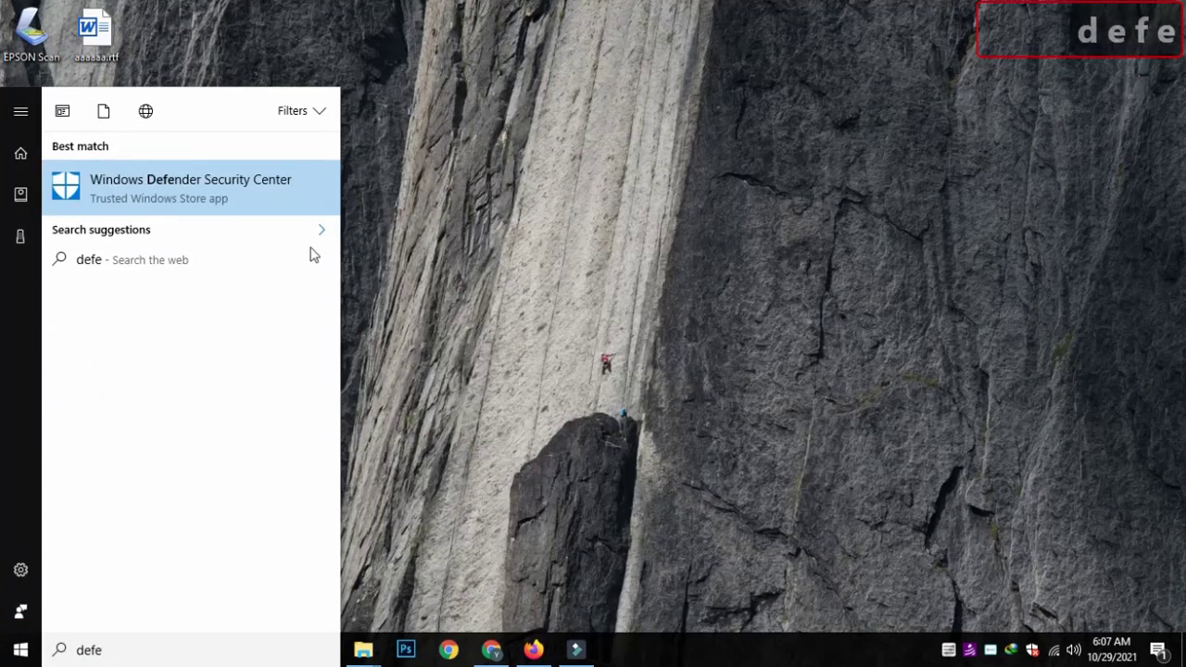
left_click(220, 198)
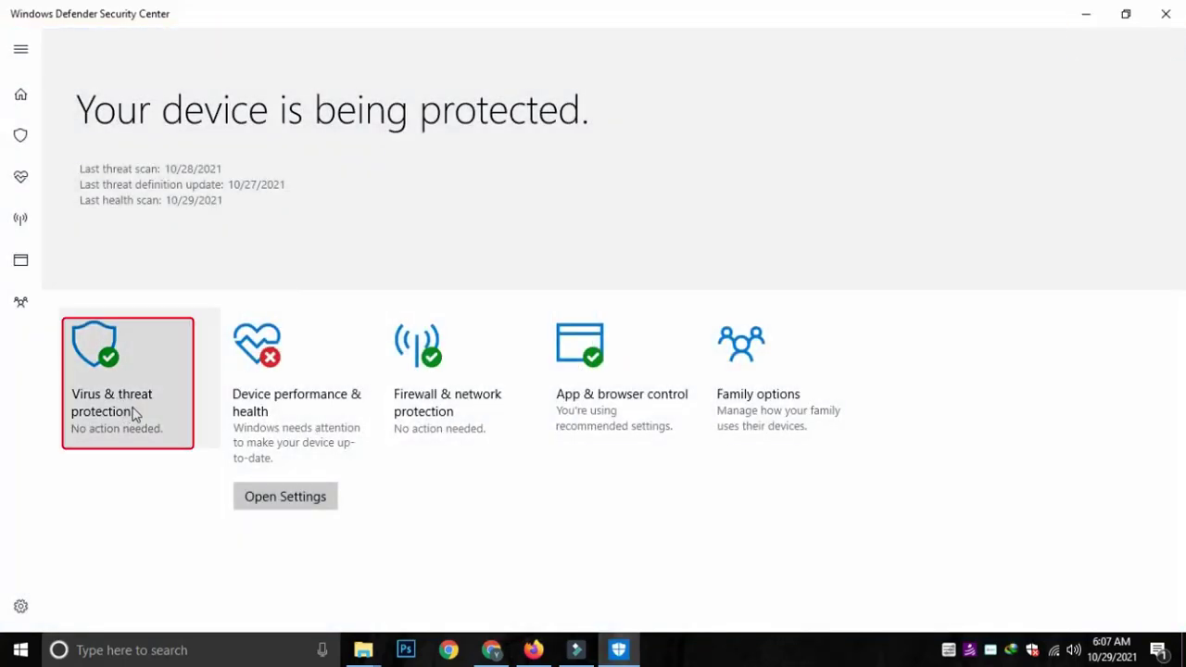
left_click(133, 413)
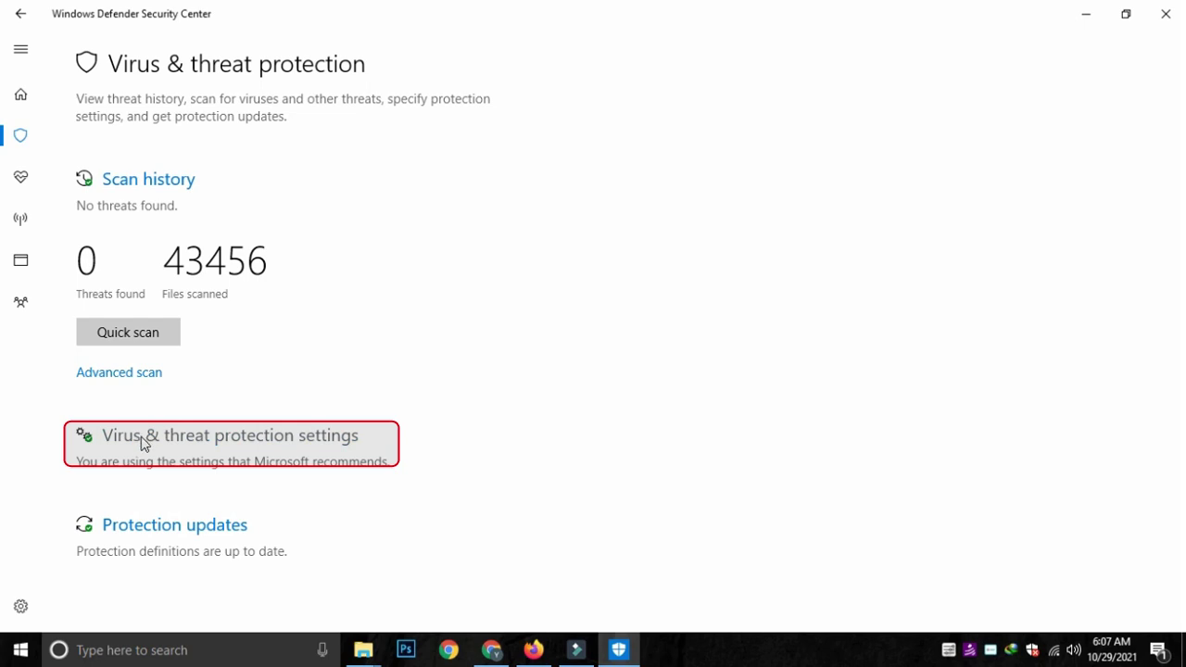
left_click(223, 451)
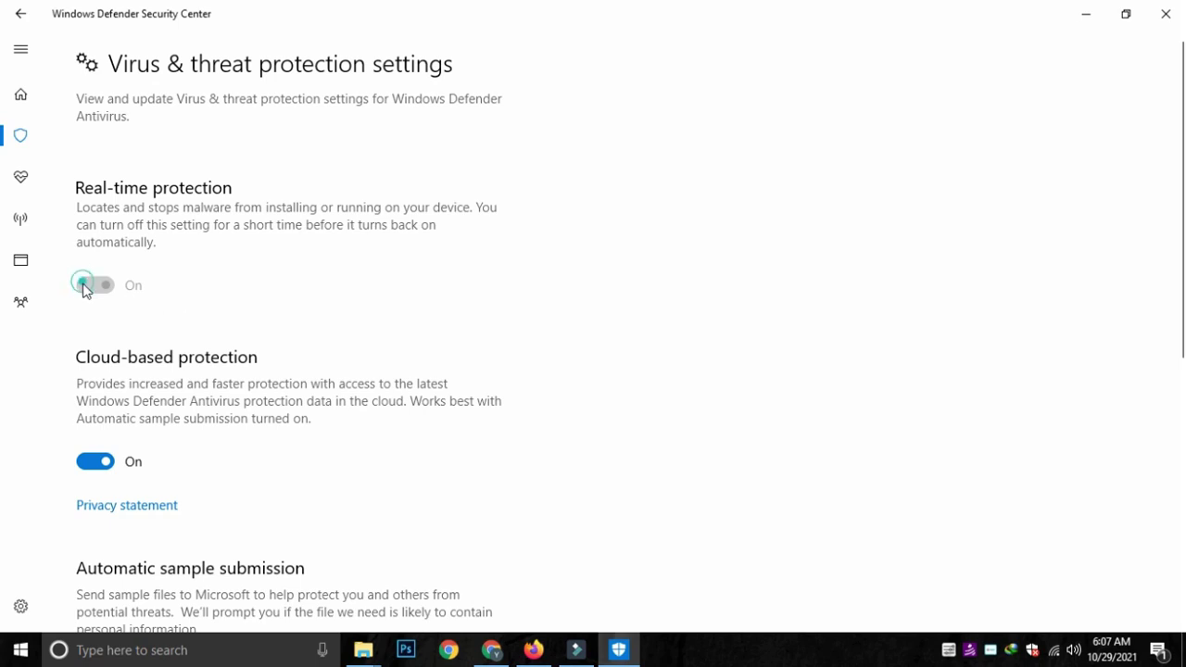
key("Escape")
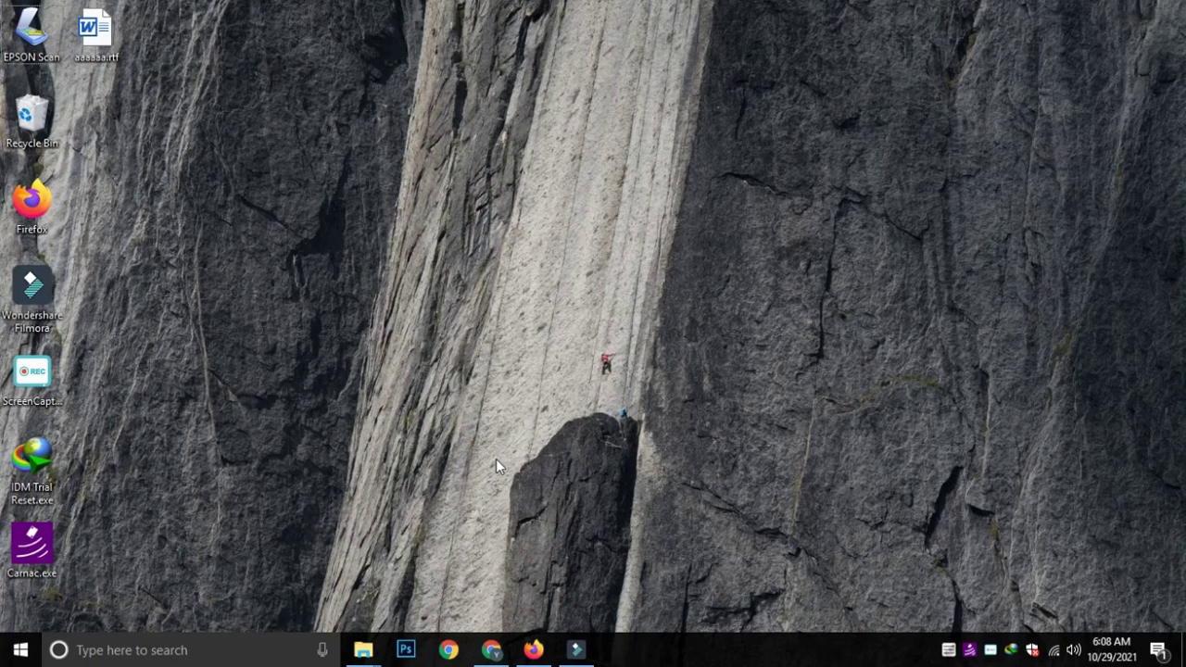
- Open the Local Group Policy Editor with gpedit.msc and widen its policy tree to show the full folder names
key("super+r")
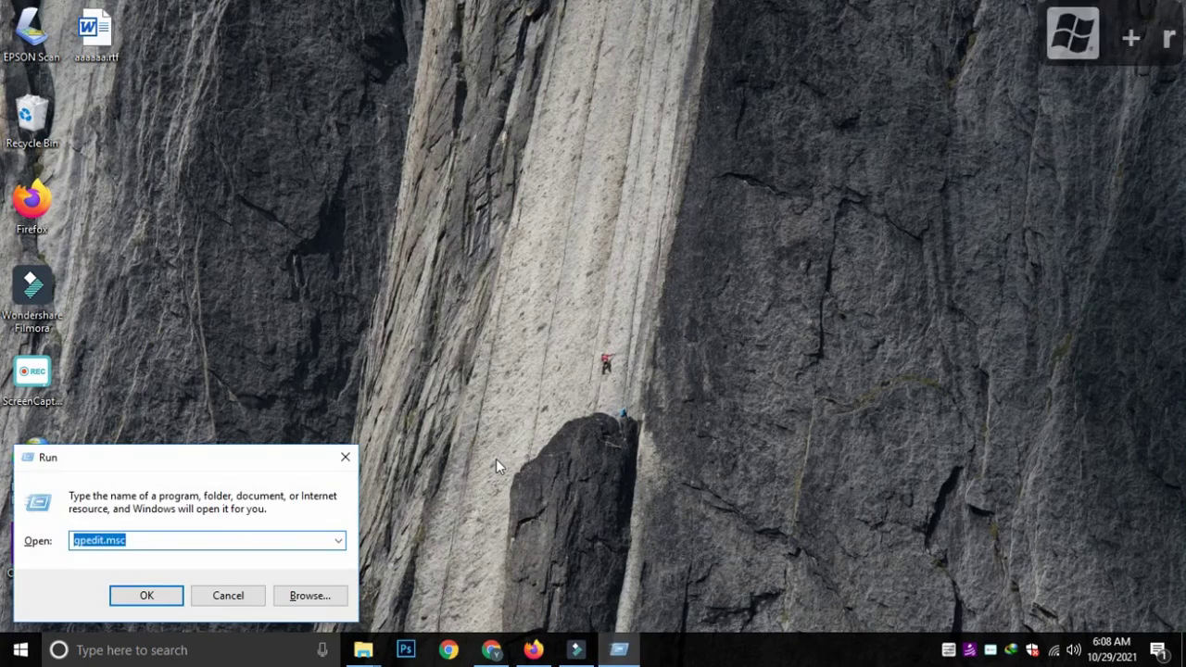
type("gp")
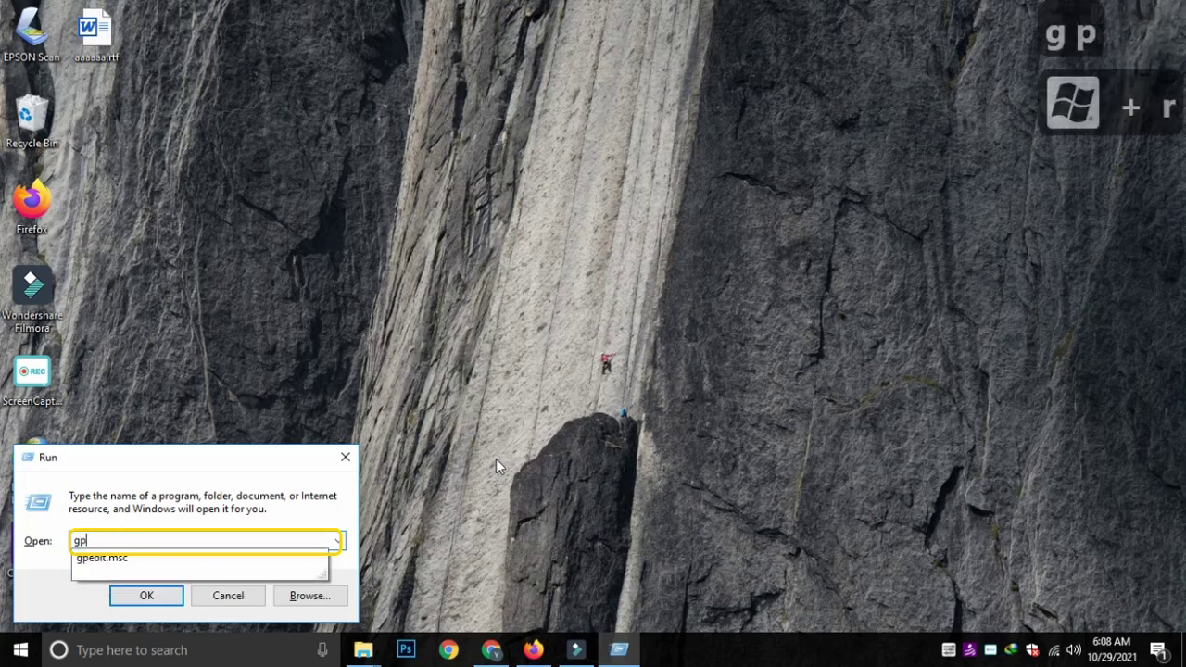
type("edit.msc")
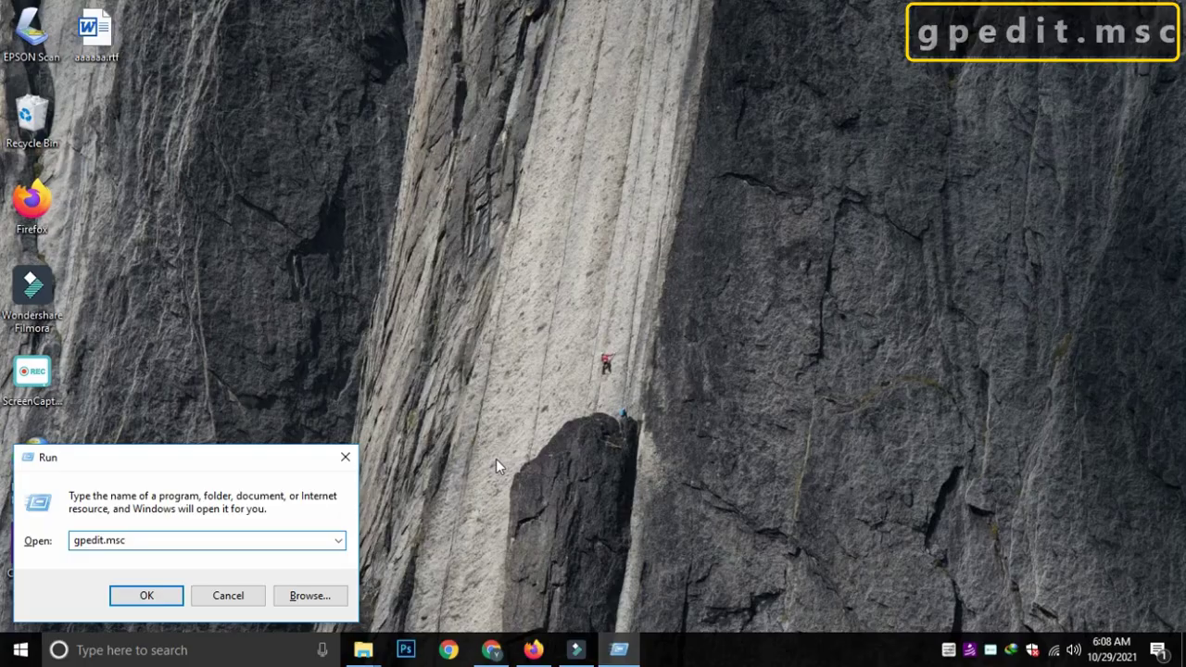
key("Return")
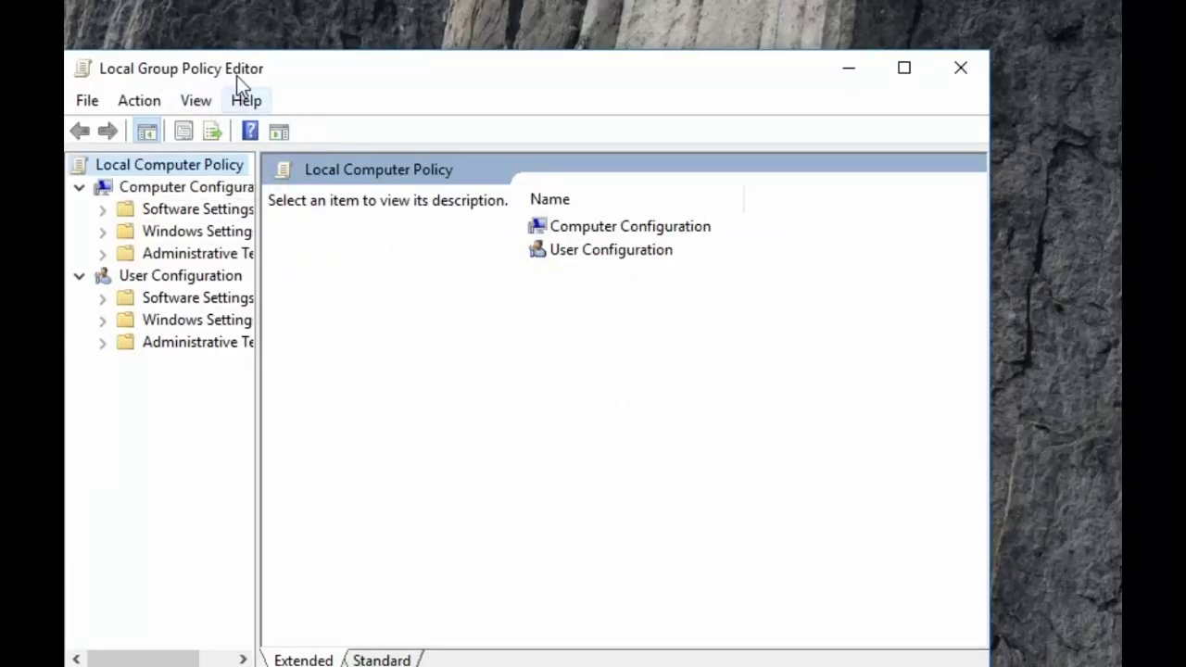
left_click_drag(302, 59, 344, 1)
left_click_drag(298, 239, 397, 240)
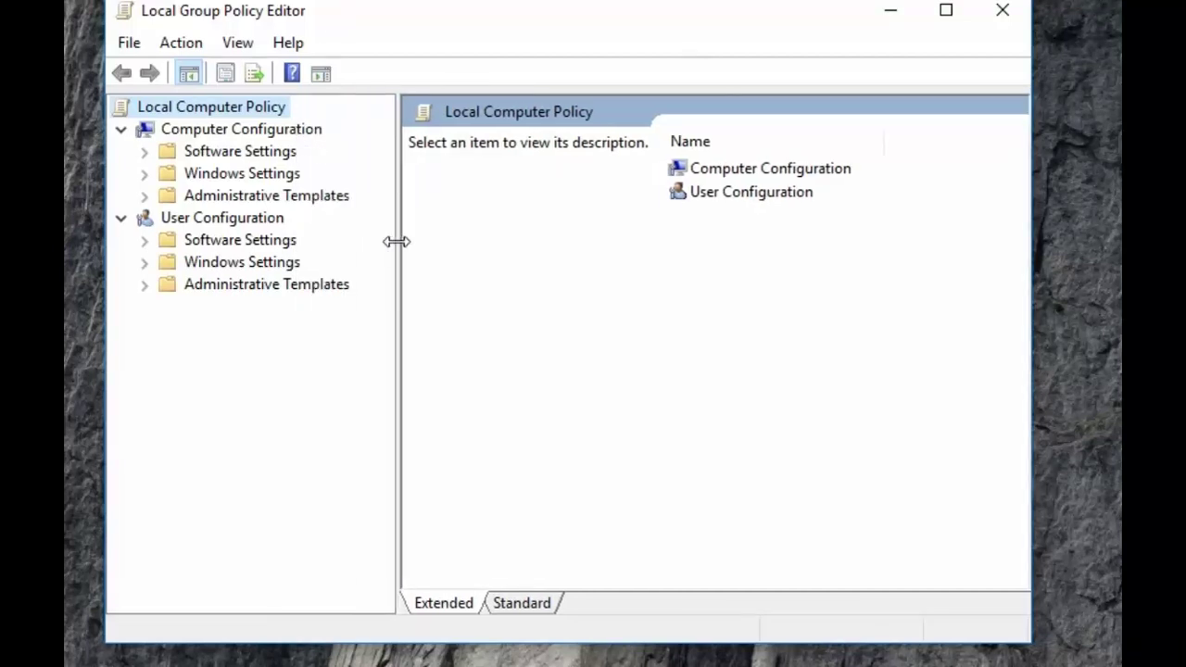
- Open the Real-time Protection policies under Computer Configuration, Administrative Templates, Windows Components, Windows Defender Antivirus
left_click(155, 134)
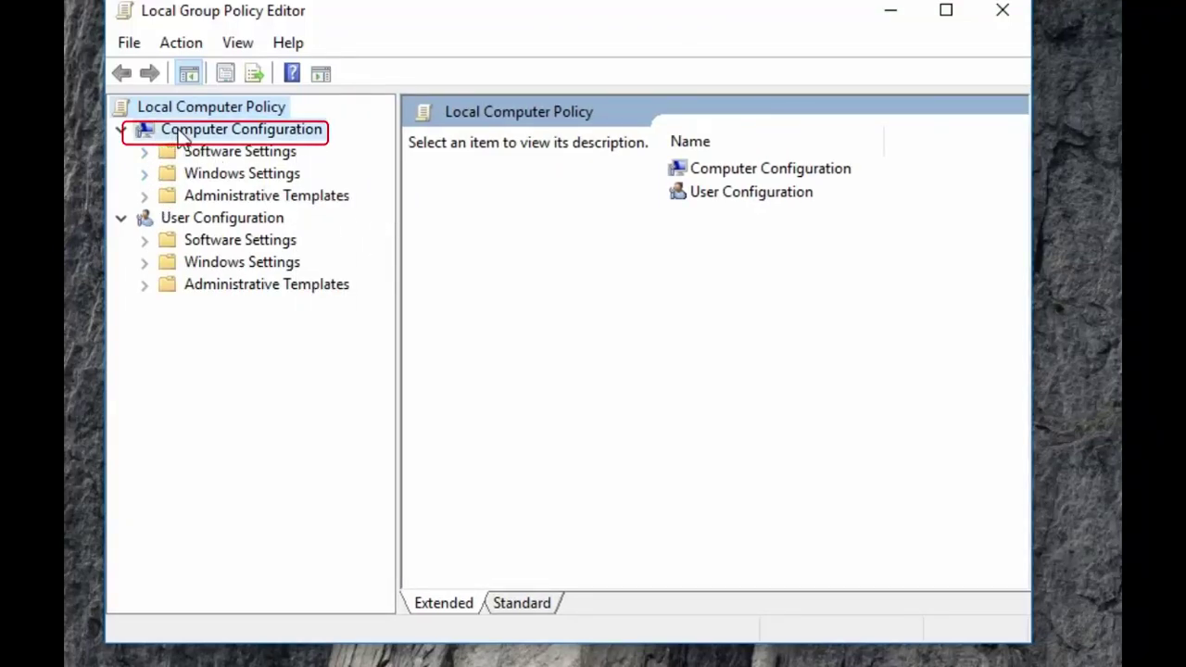
left_click(145, 197)
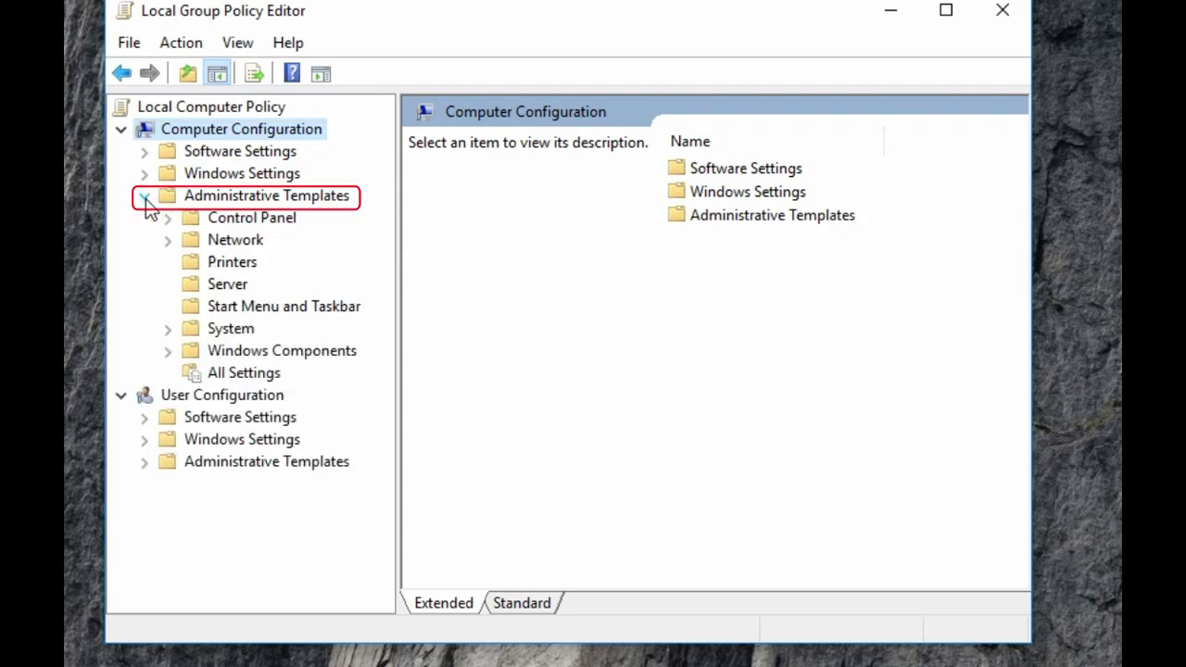
left_click(167, 352)
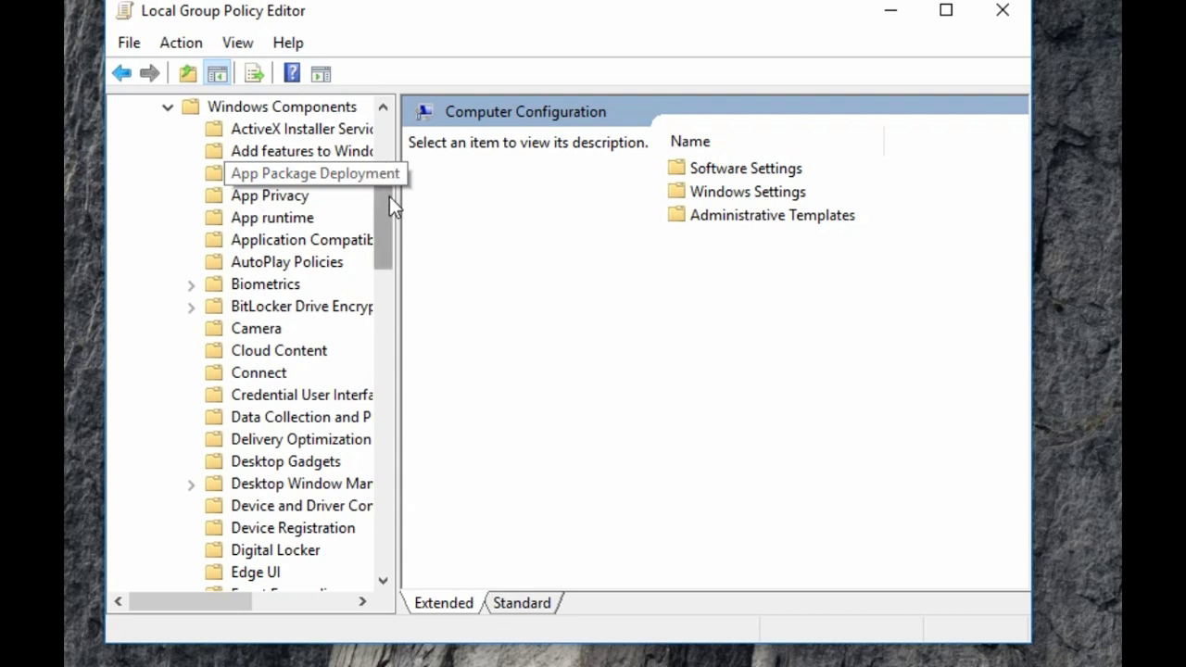
left_click_drag(389, 198, 377, 430)
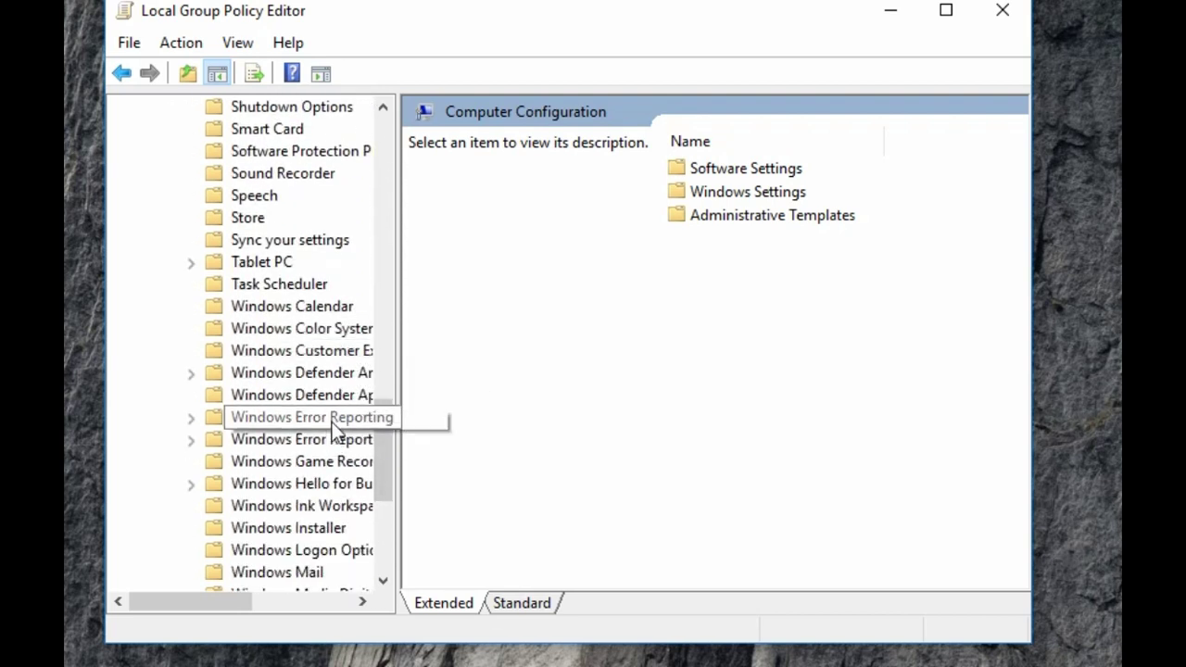
left_click(329, 380)
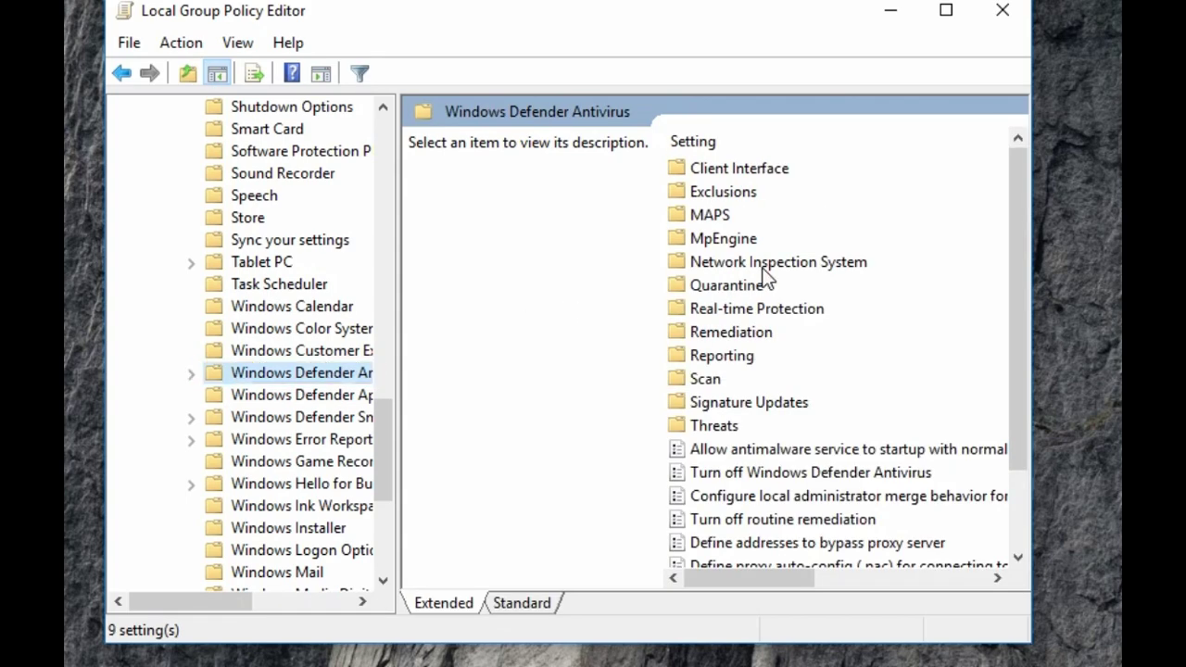
left_click(713, 316)
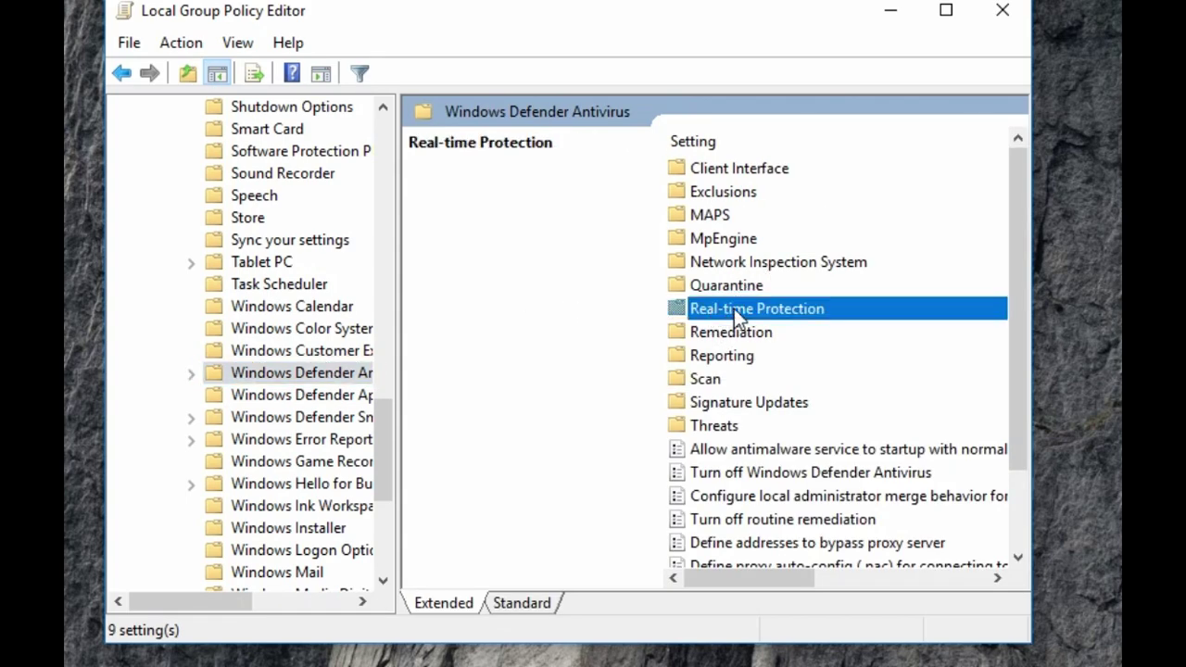
double_click(734, 308)
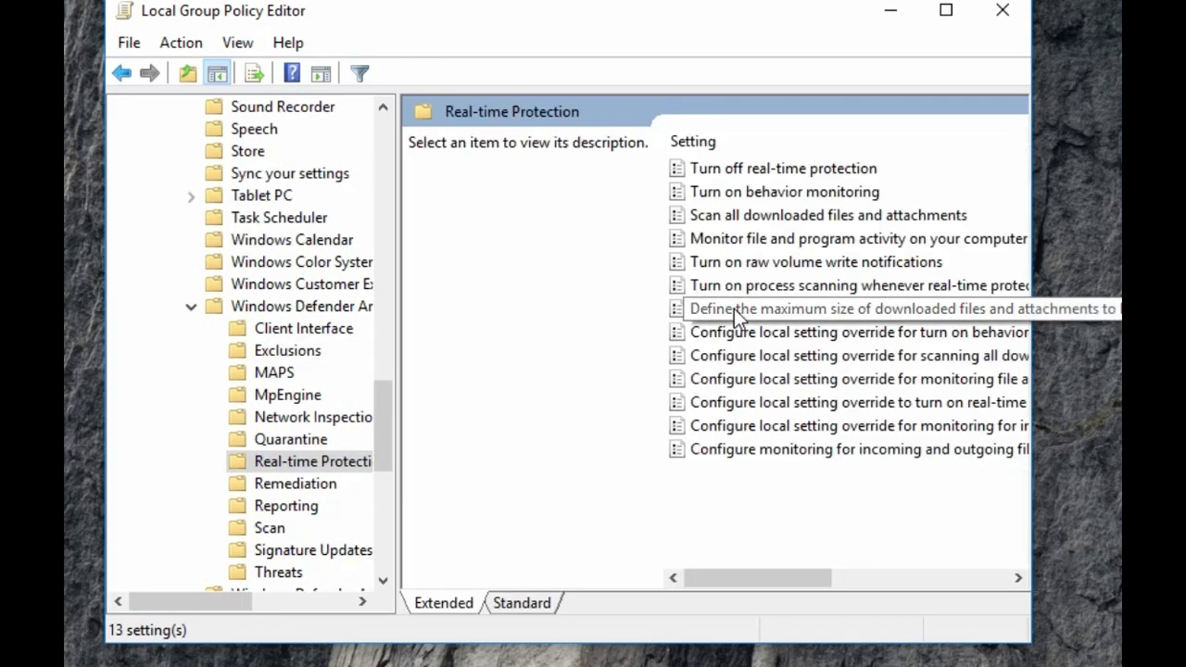
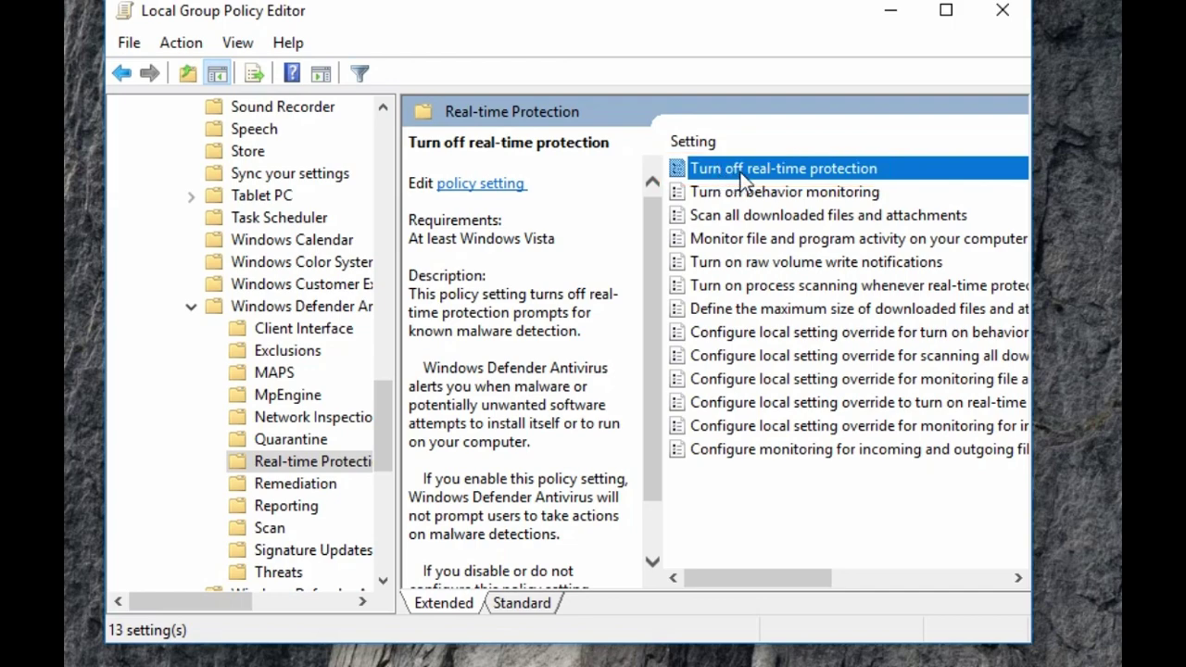
- Set the "Turn off real-time protection" policy to Disabled, close the editor and refresh the desktop
double_click(741, 170)
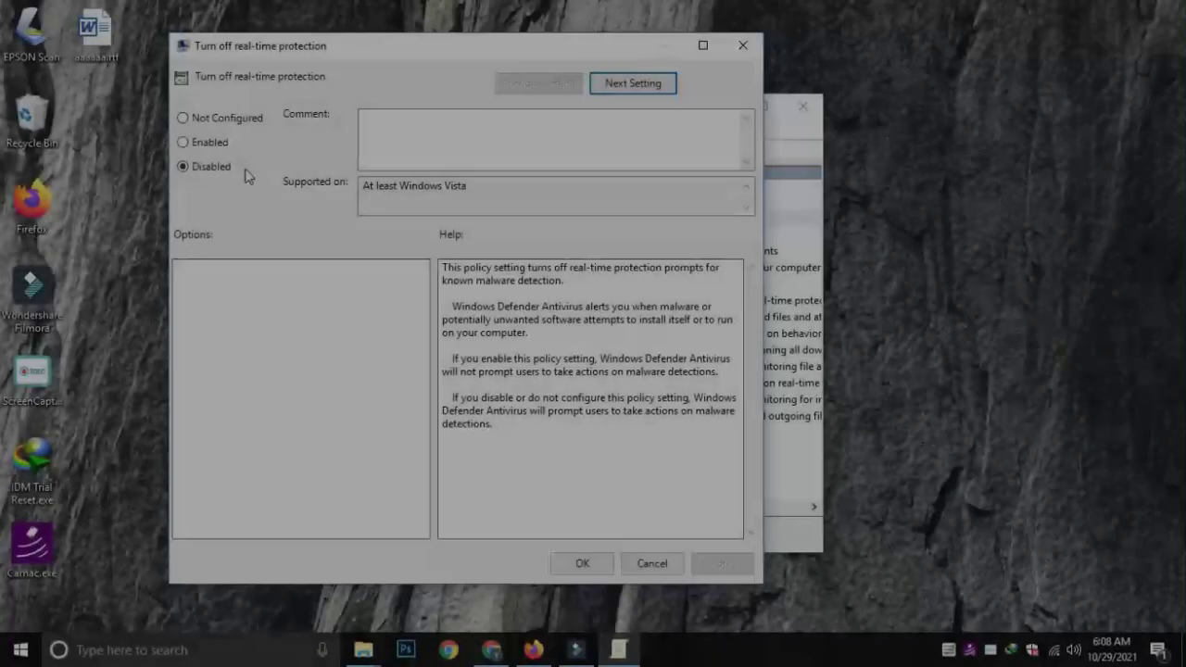
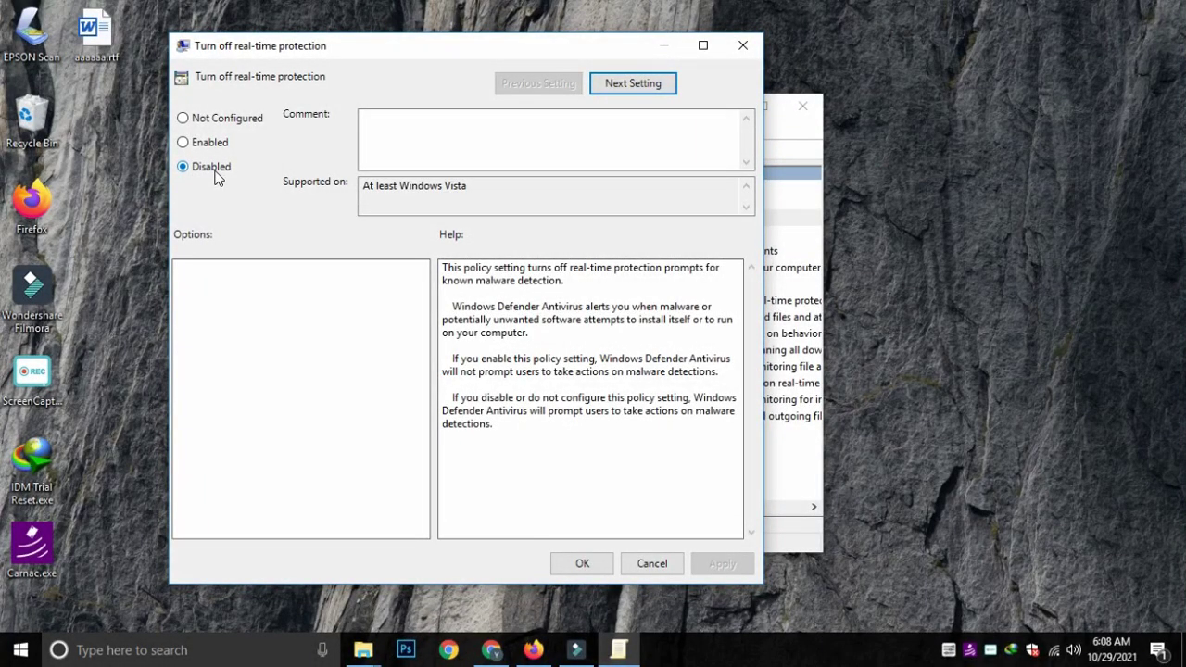
left_click(215, 174)
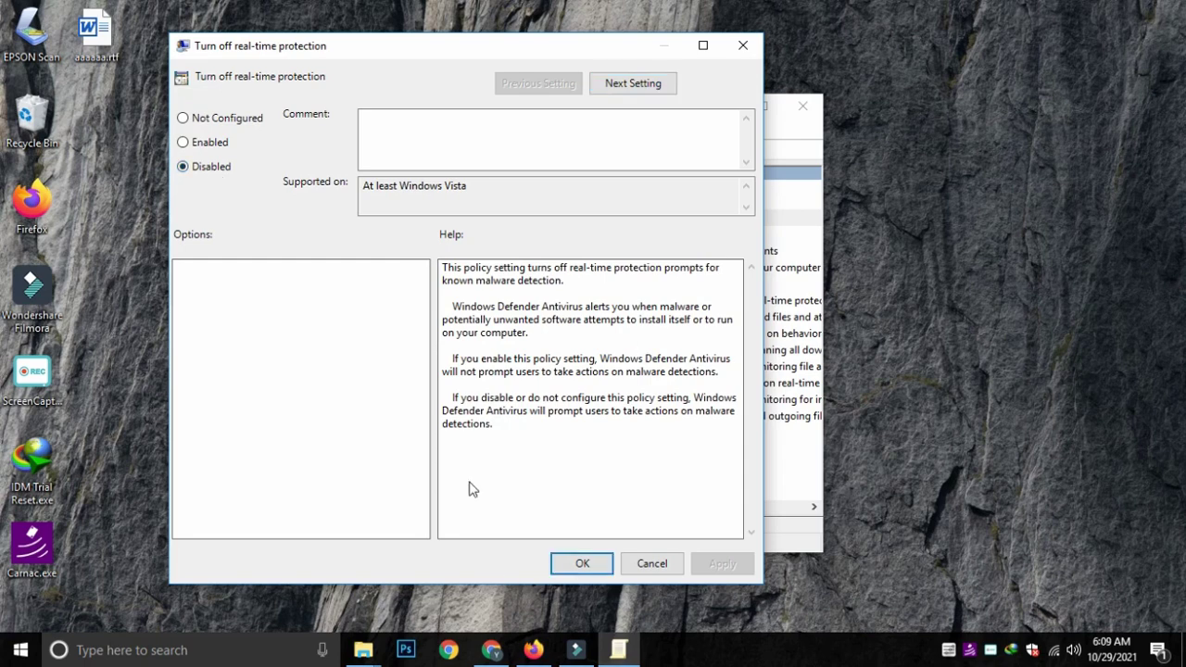
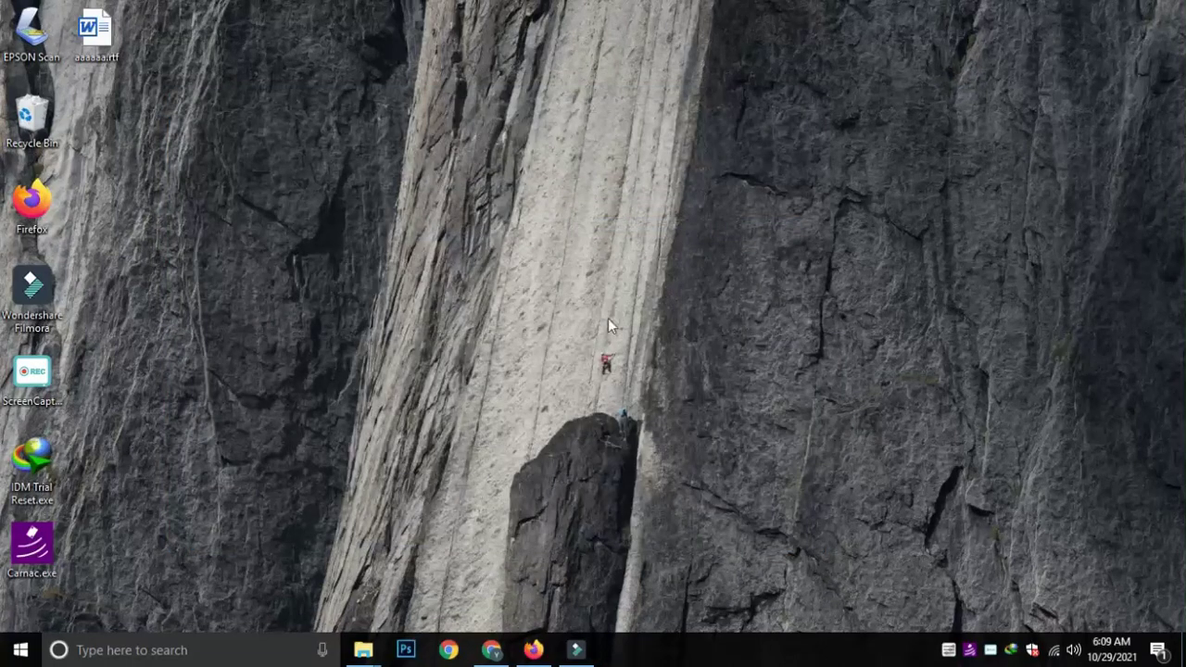
right_click(562, 237)
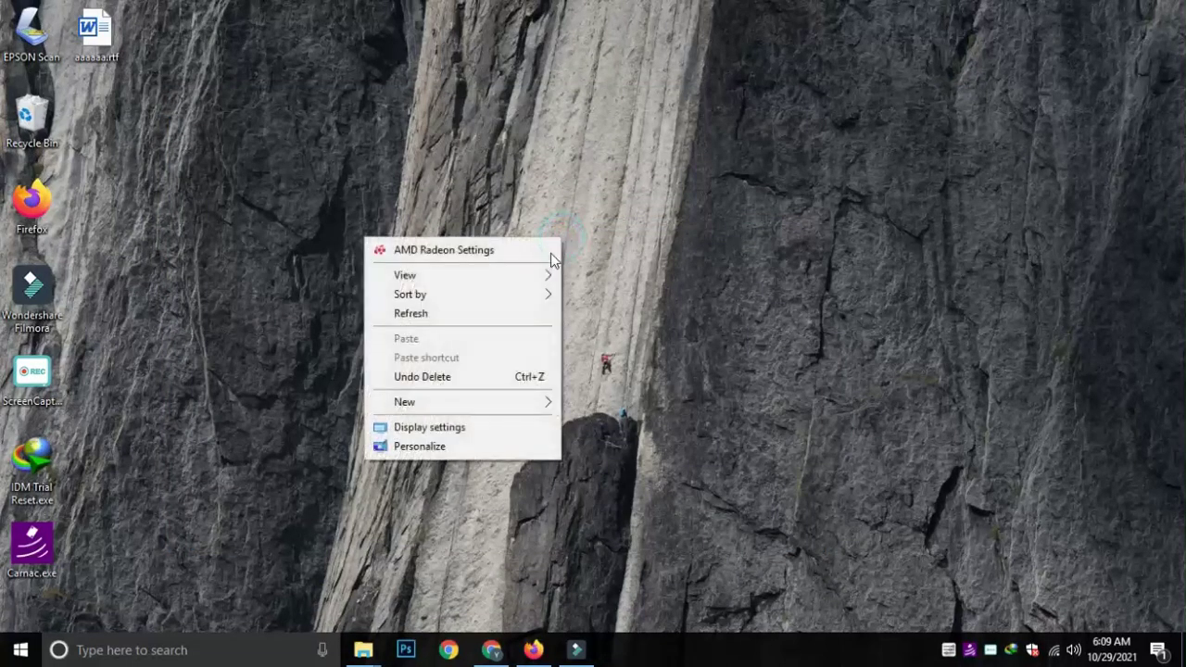
left_click(481, 313)
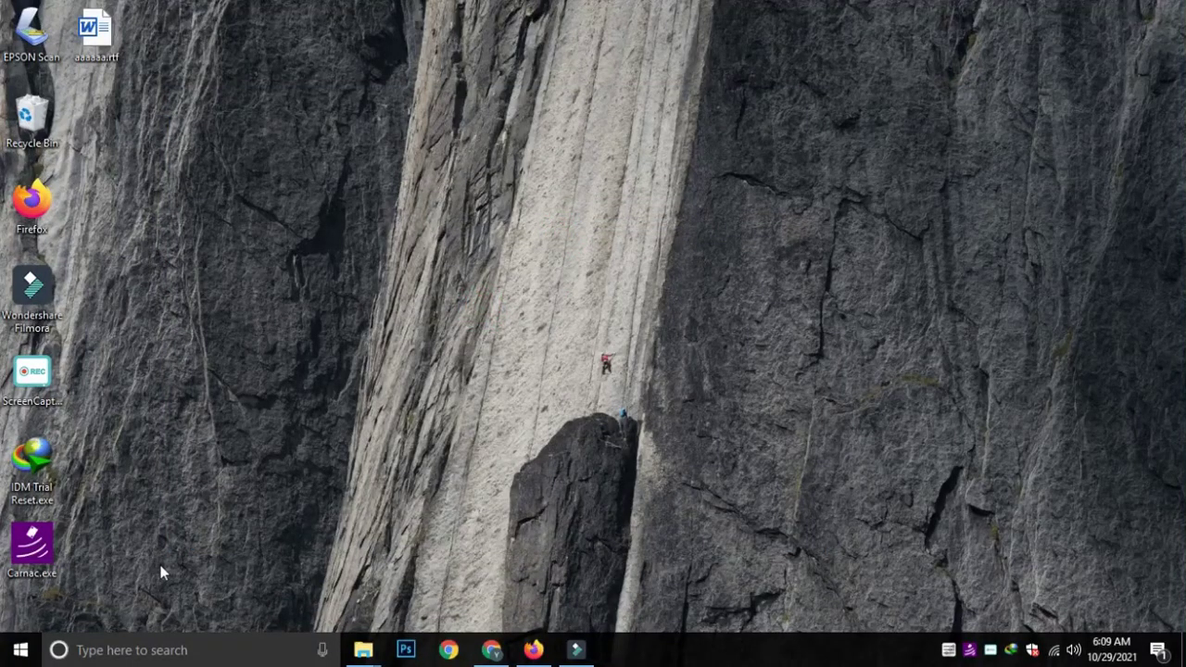
- Reopen Windows Defender Security Center and check the real-time protection switch in the Virus & threat protection settings
key("super")
type("defe")
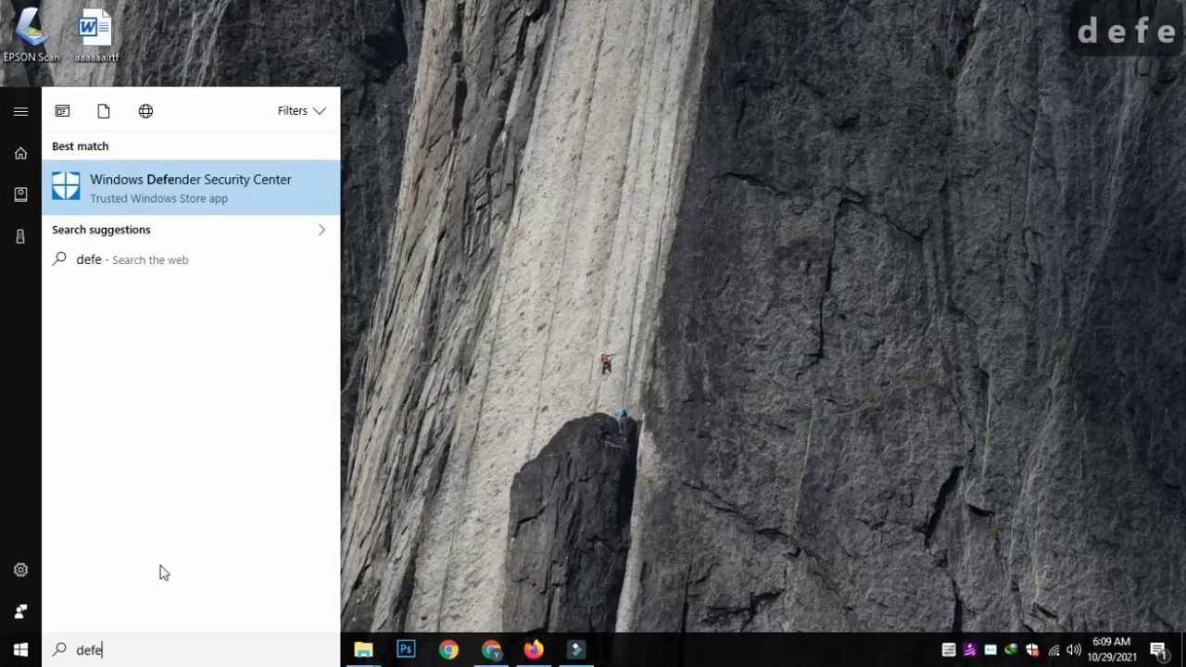
type("nder")
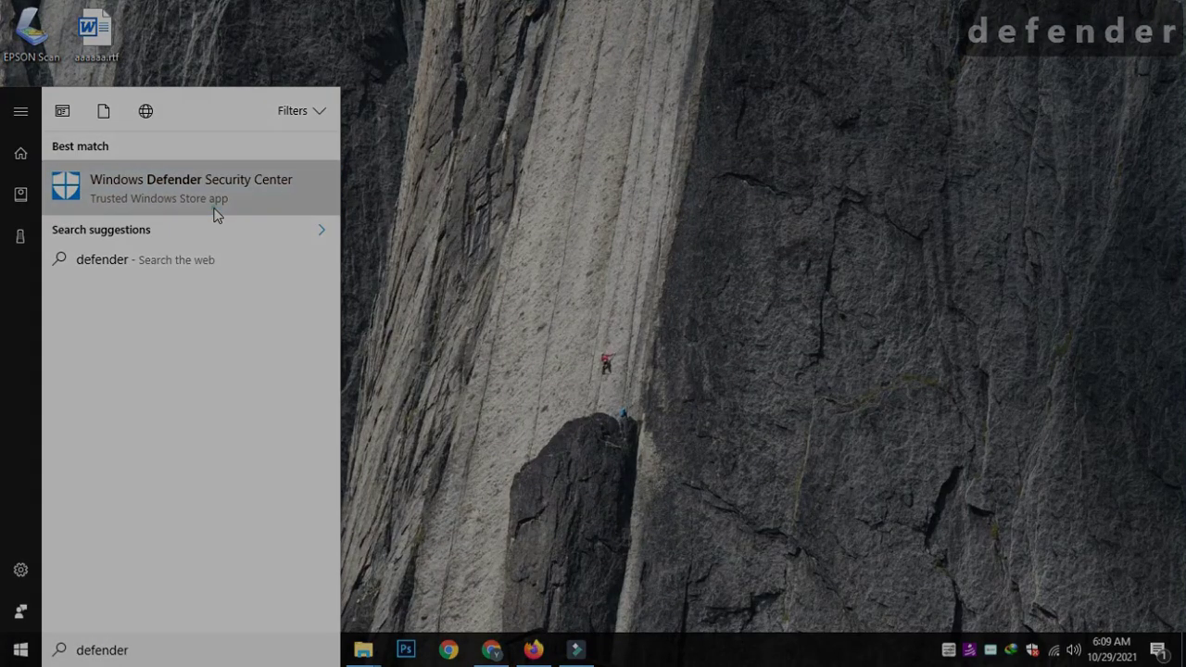
left_click(214, 213)
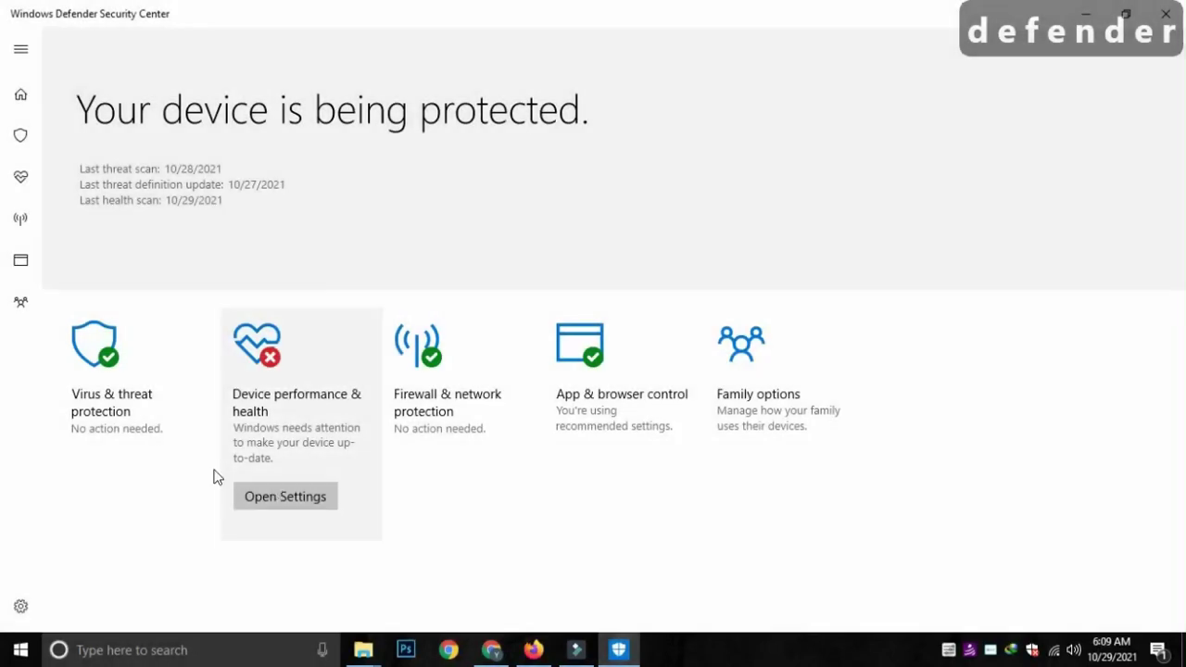
left_click(122, 400)
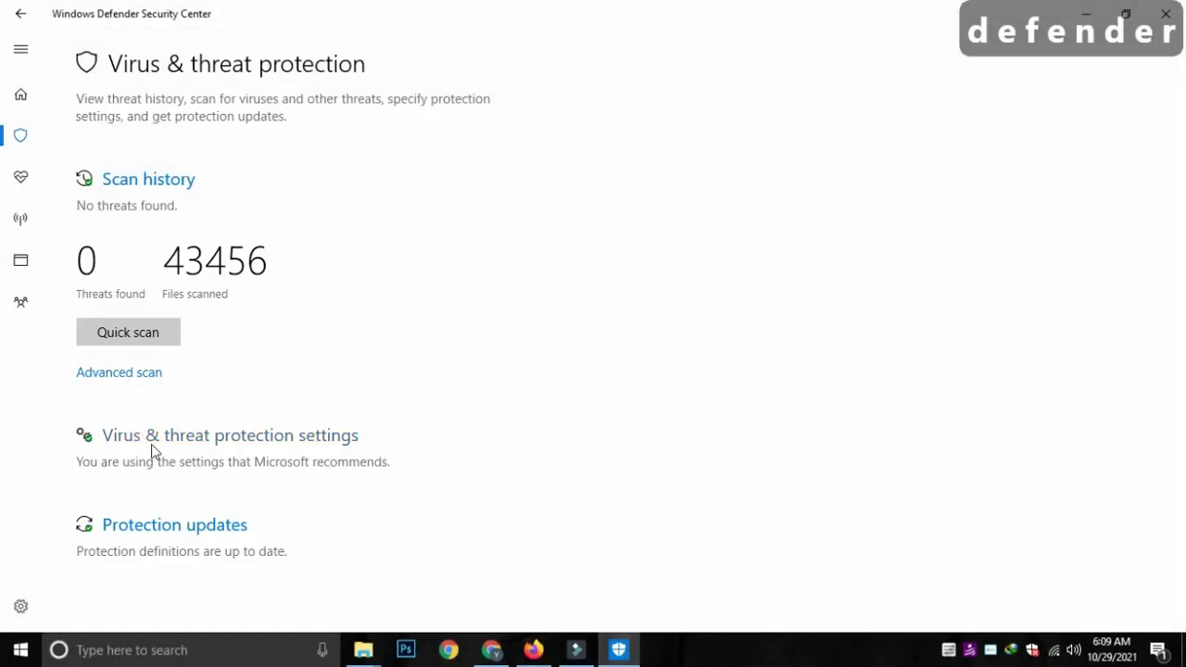
left_click(154, 440)
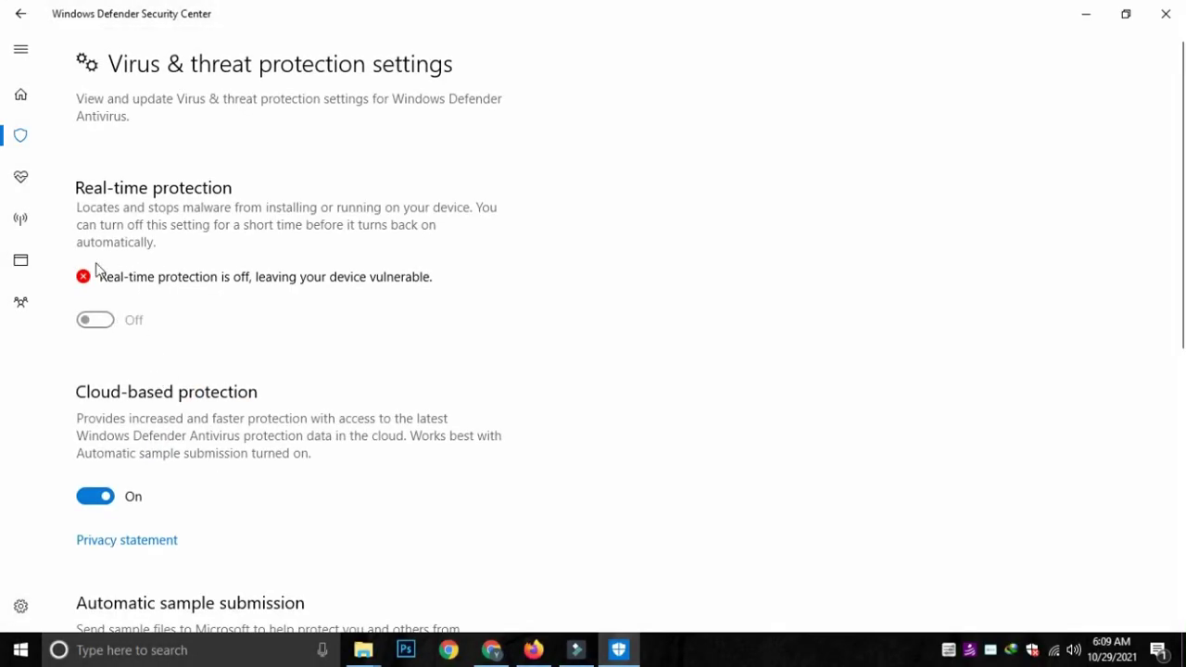
left_click(71, 322)
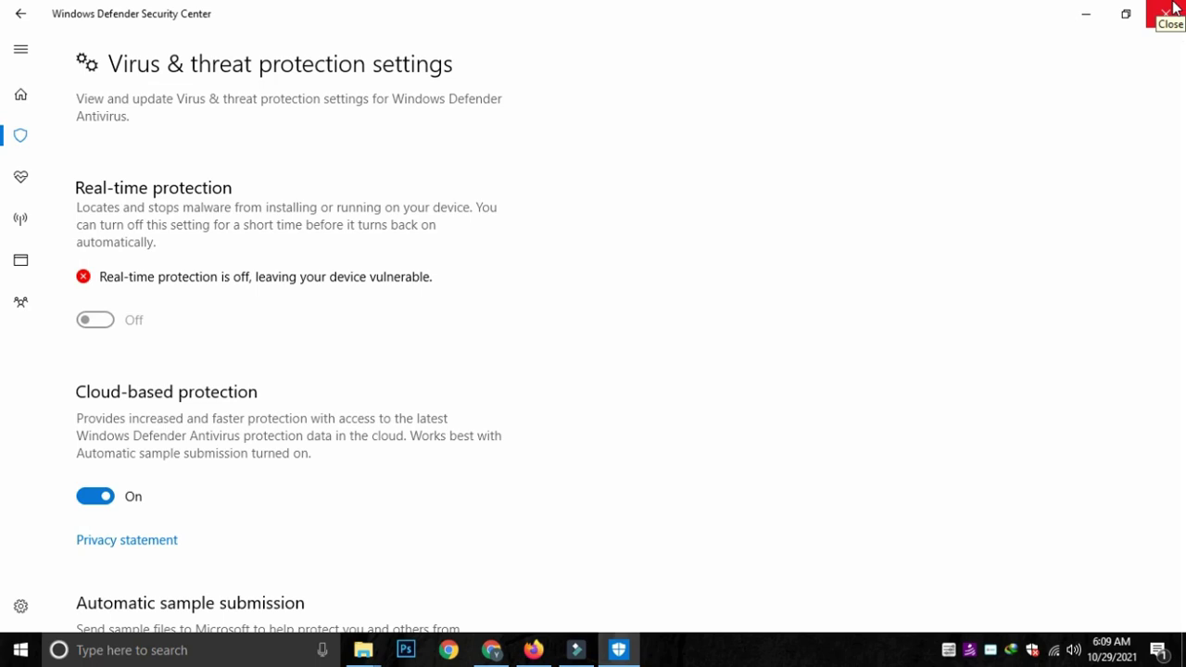
- Close Windows Defender Security Center and refresh the desktop twice
left_click(1173, 7)
right_click(460, 271)
left_click(427, 346)
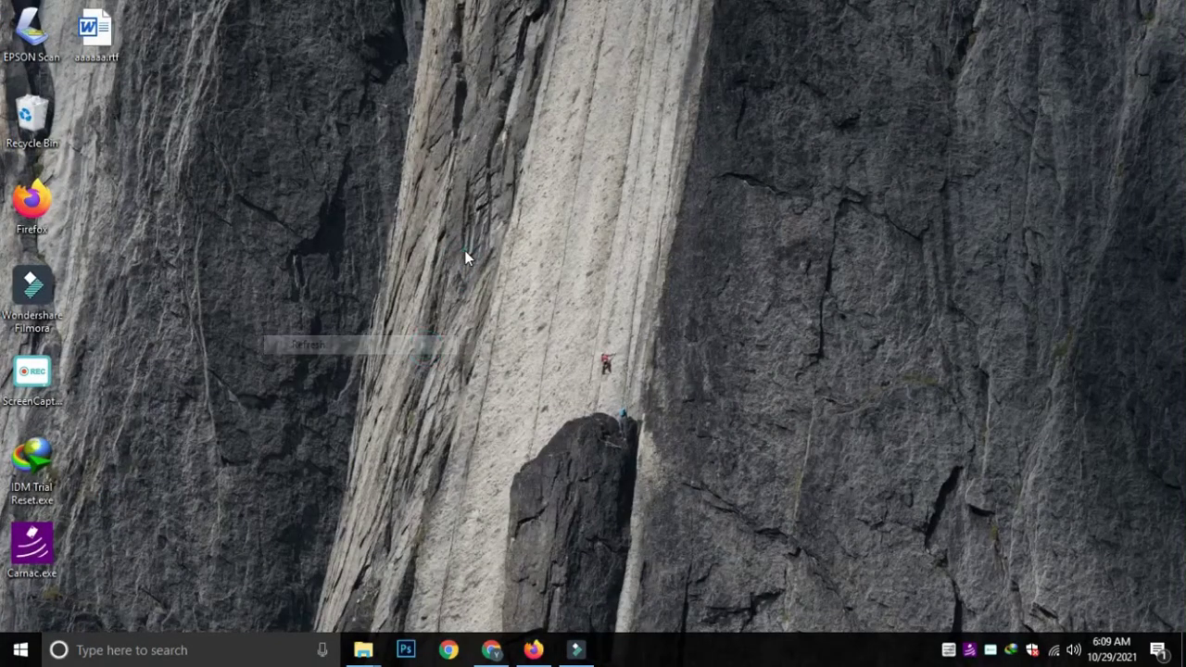
right_click(465, 252)
left_click(396, 324)
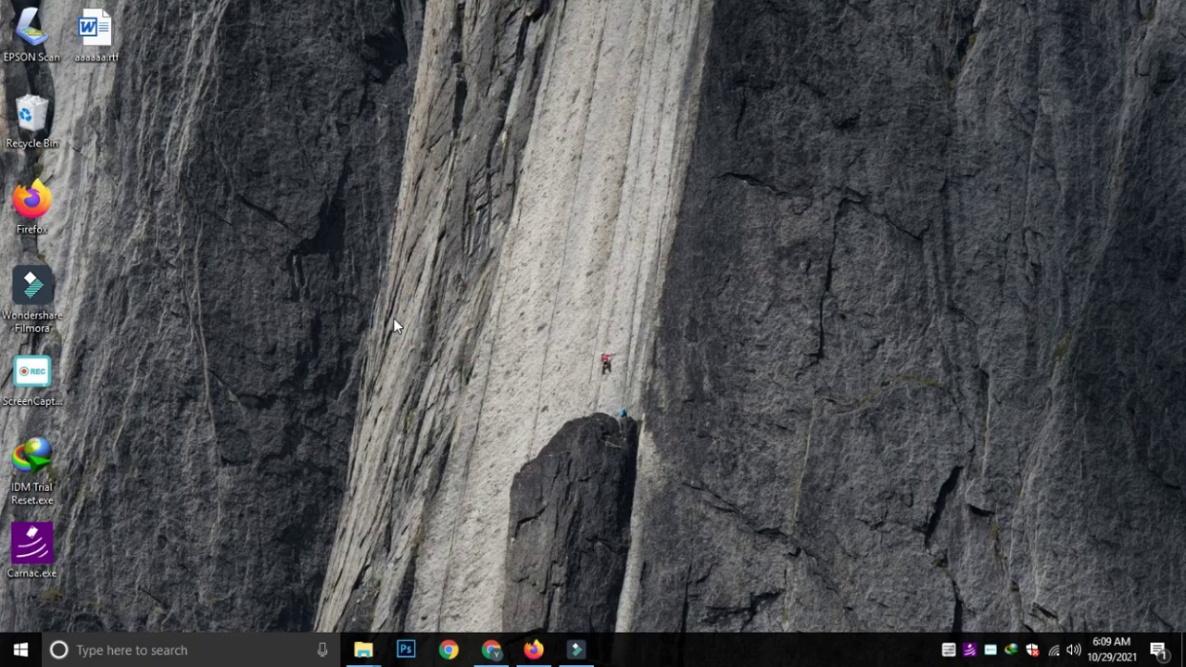